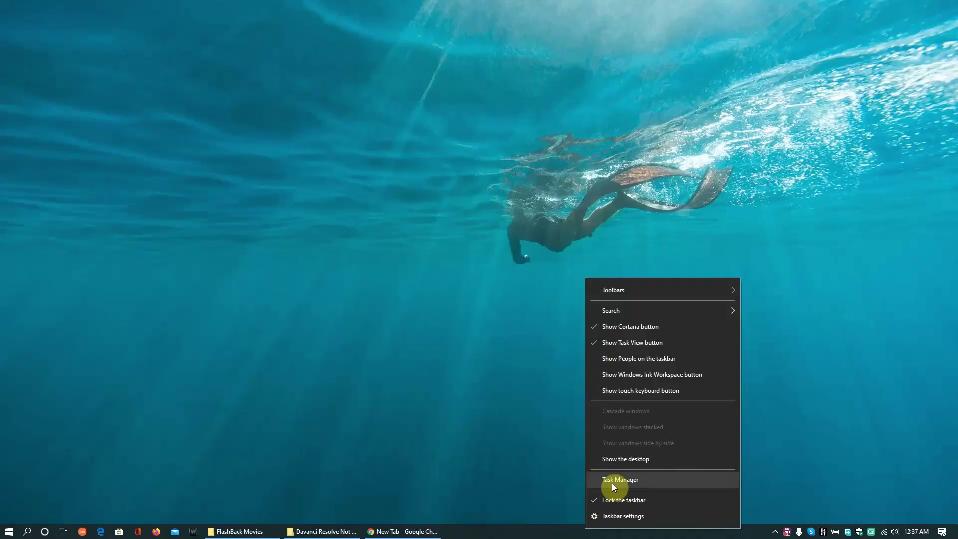
Step: Let the SuperSpeed Tech title card play through to the Windows desktop
{"action": "left_click", "coordinate": [546, 477]}
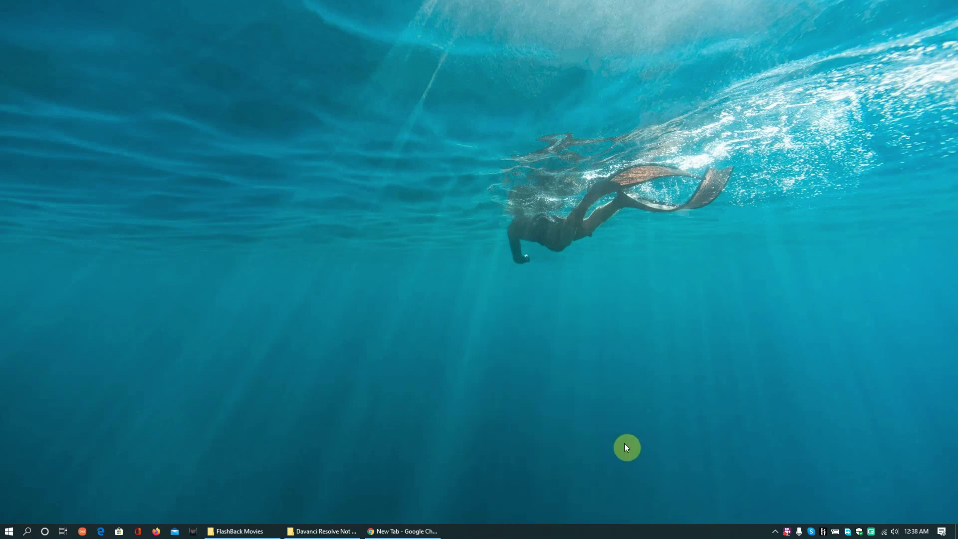
Step: Open Task Manager's Performance tab and check CPU, GPU 0 and NVIDIA GPU 1 usage
{"action": "right_click", "coordinate": [526, 532]}
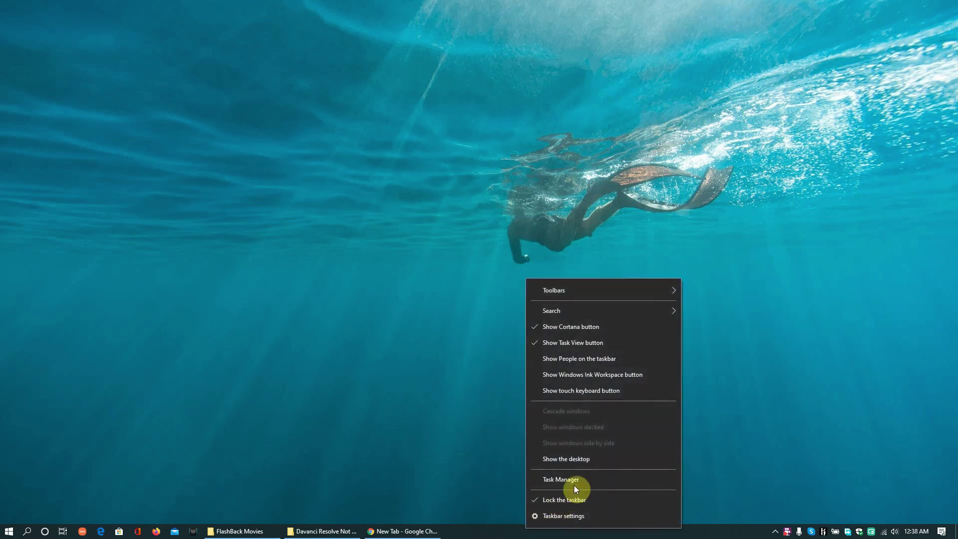
{"action": "left_click", "coordinate": [577, 481]}
{"action": "left_click", "coordinate": [234, 97]}
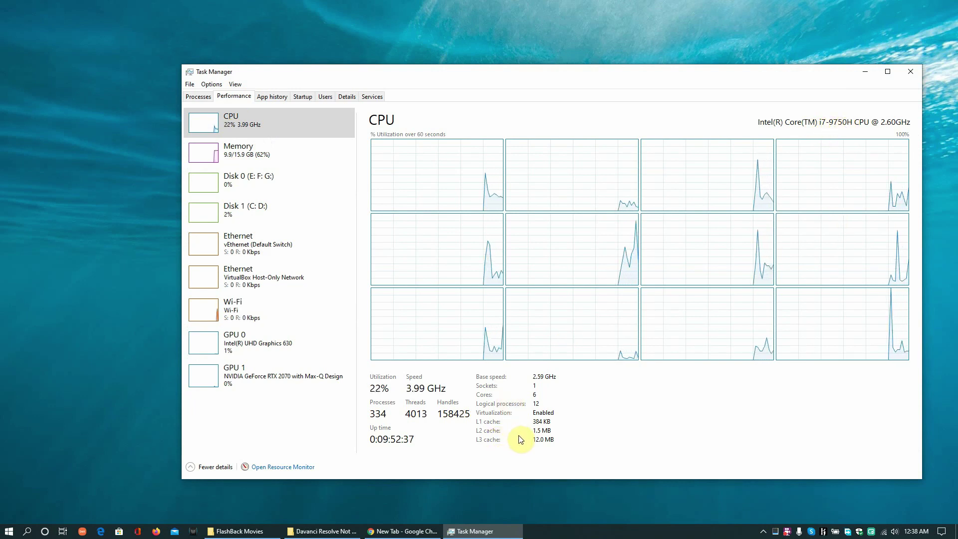
{"action": "left_click", "coordinate": [244, 351]}
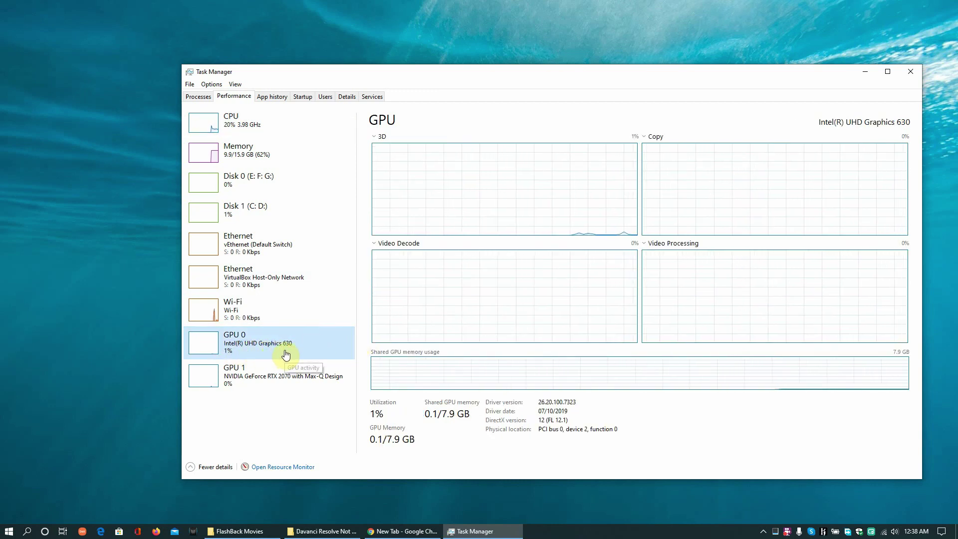
{"action": "left_click", "coordinate": [284, 377]}
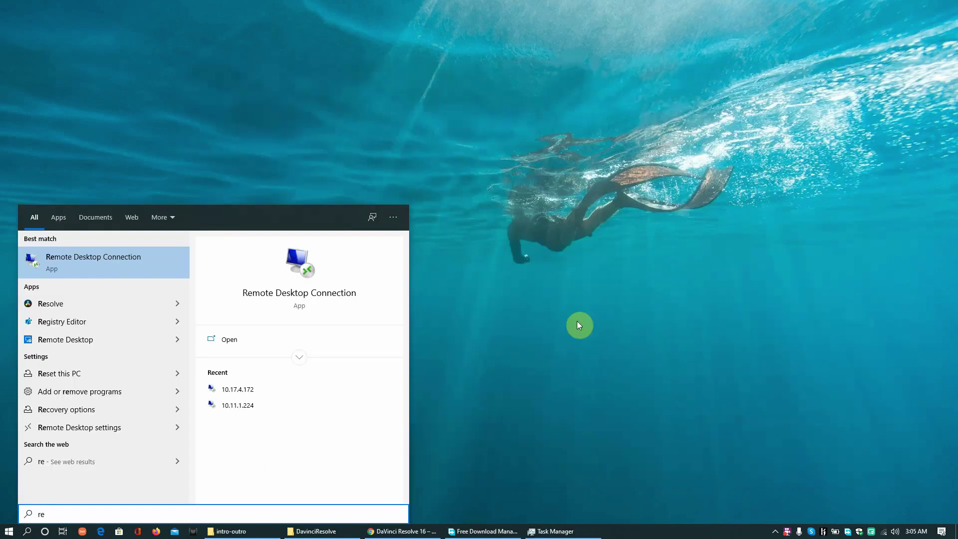
Step: Search the Start menu for 're' and launch Resolve from the best match
{"action": "left_click", "coordinate": [130, 310]}
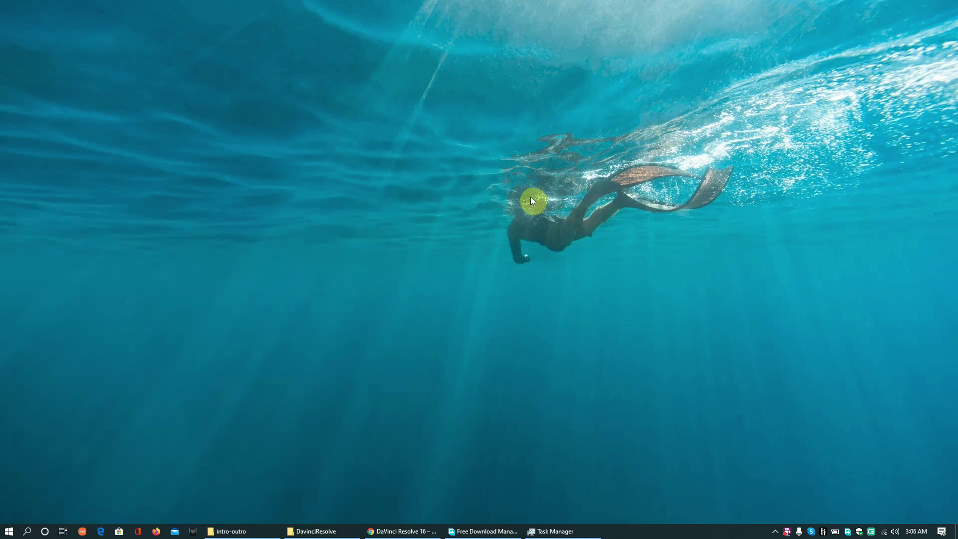
{"action": "left_click", "coordinate": [8, 531]}
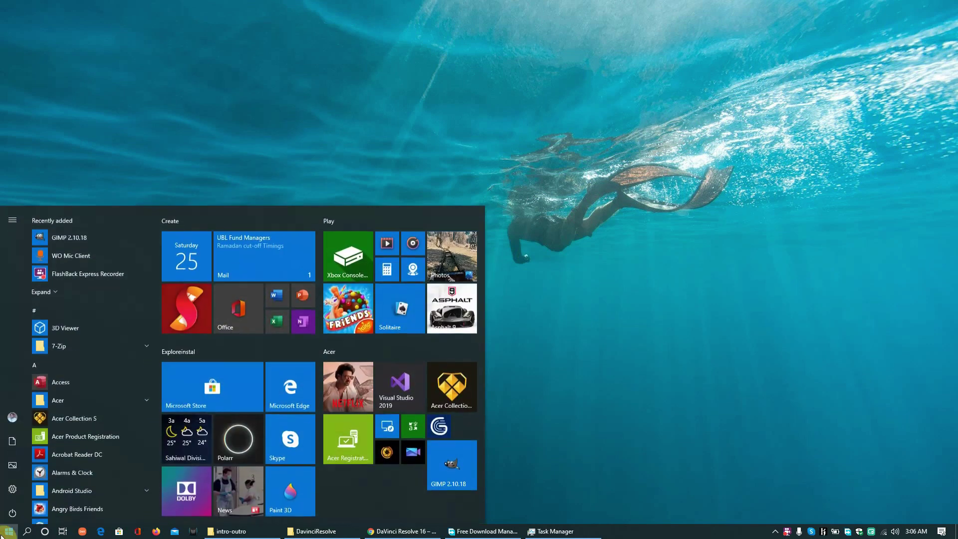
{"action": "type", "text": "re"}
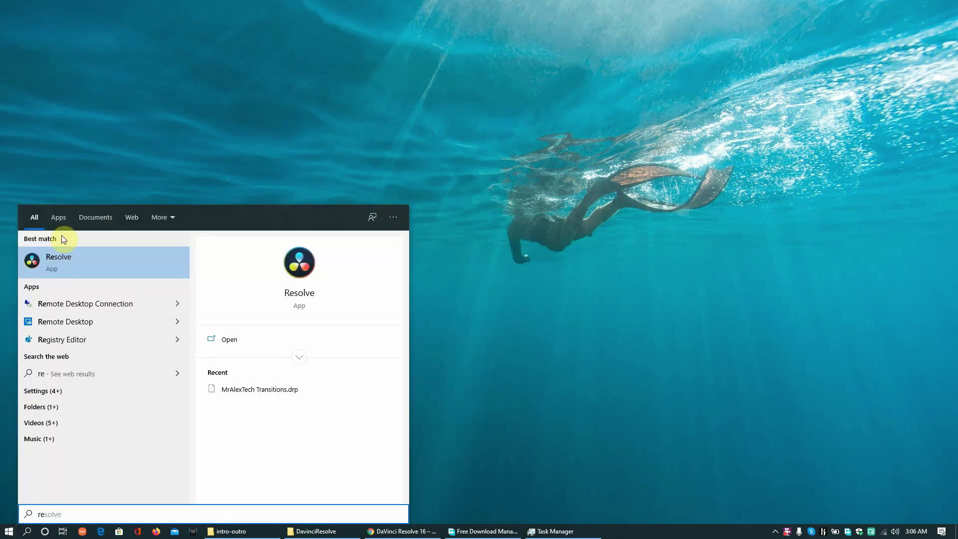
{"action": "left_click", "coordinate": [71, 256]}
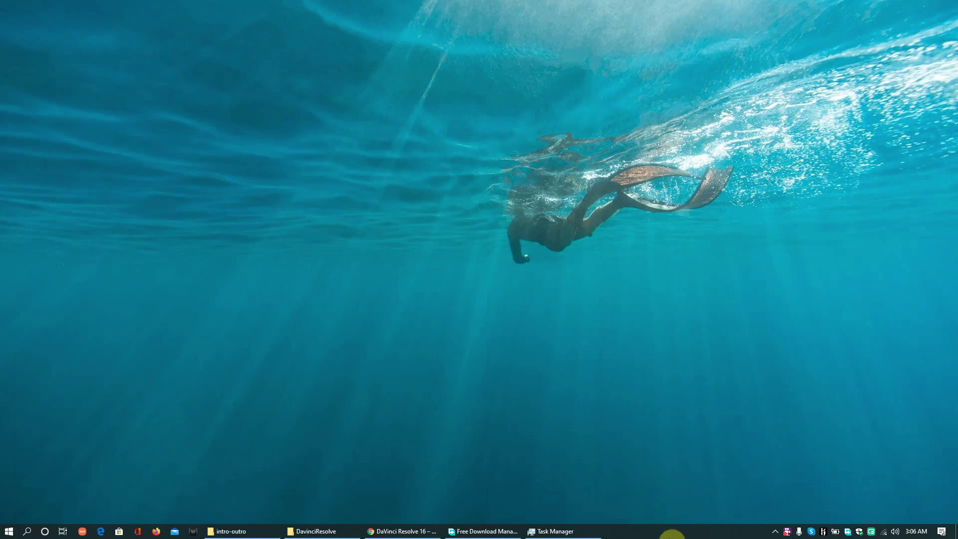
Step: Reopen Task Manager and end the stuck DaVinci Resolve background process
{"action": "right_click", "coordinate": [671, 532]}
{"action": "left_click", "coordinate": [702, 490]}
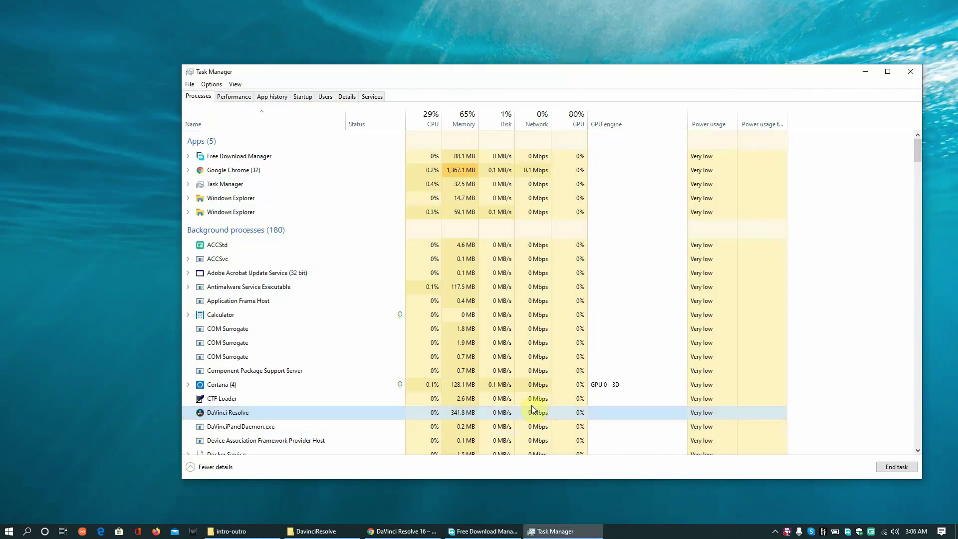
{"action": "left_click", "coordinate": [273, 330]}
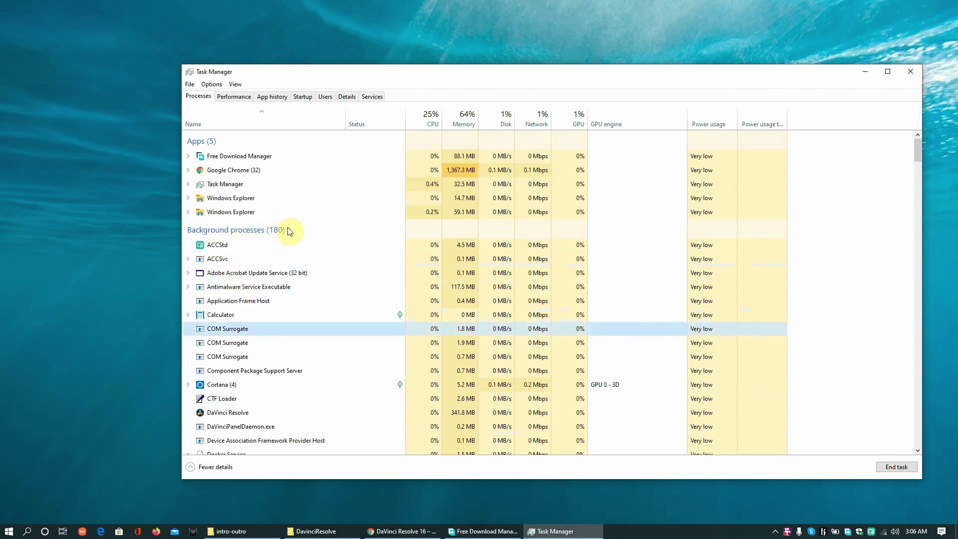
{"action": "left_click", "coordinate": [234, 413]}
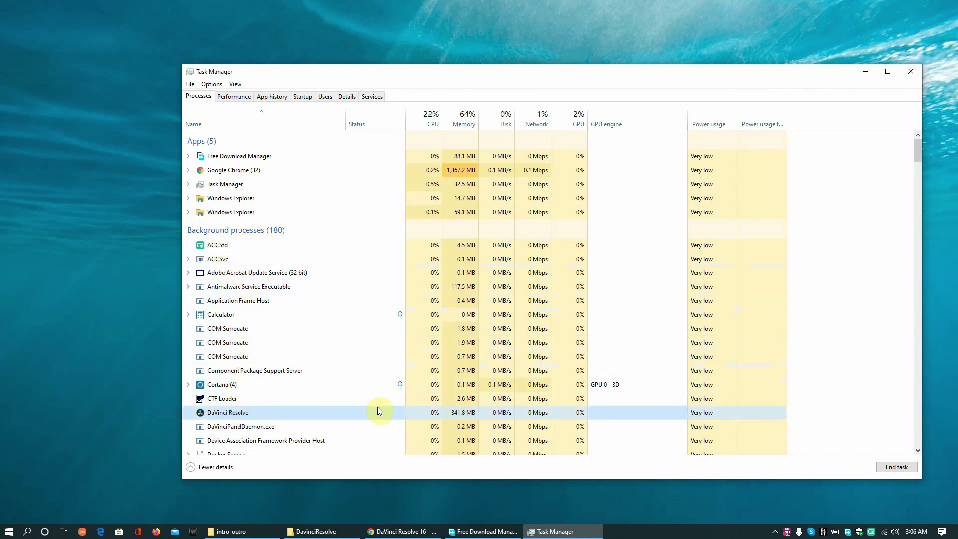
{"action": "right_click", "coordinate": [414, 412]}
{"action": "left_click", "coordinate": [435, 421]}
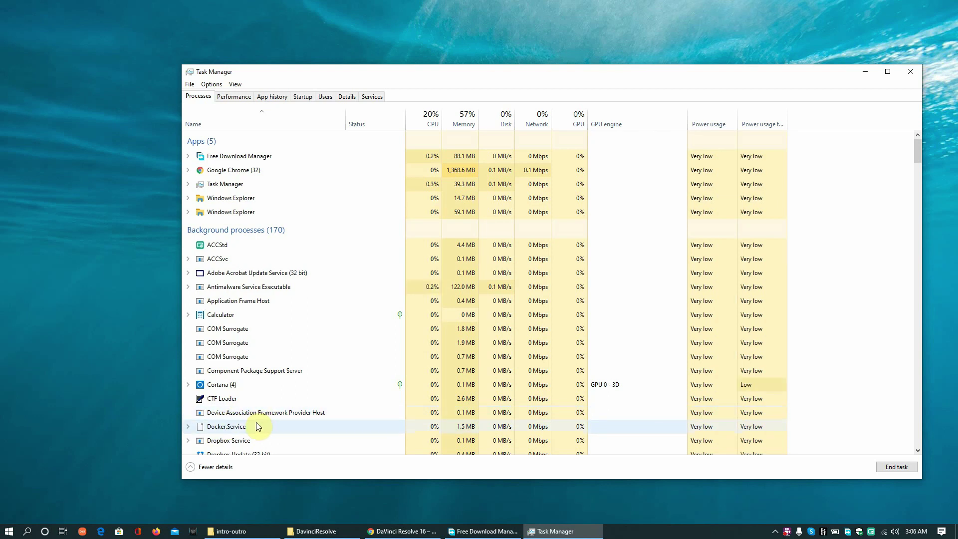
Step: Scroll the background processes, selecting Docker.Service and then FlashBack Express 5 Recorder
{"action": "left_click", "coordinate": [257, 427]}
{"action": "scroll", "coordinate": [257, 425], "scroll_direction": "down", "scroll_amount": 1}
{"action": "scroll", "coordinate": [254, 384], "scroll_direction": "down", "scroll_amount": 2}
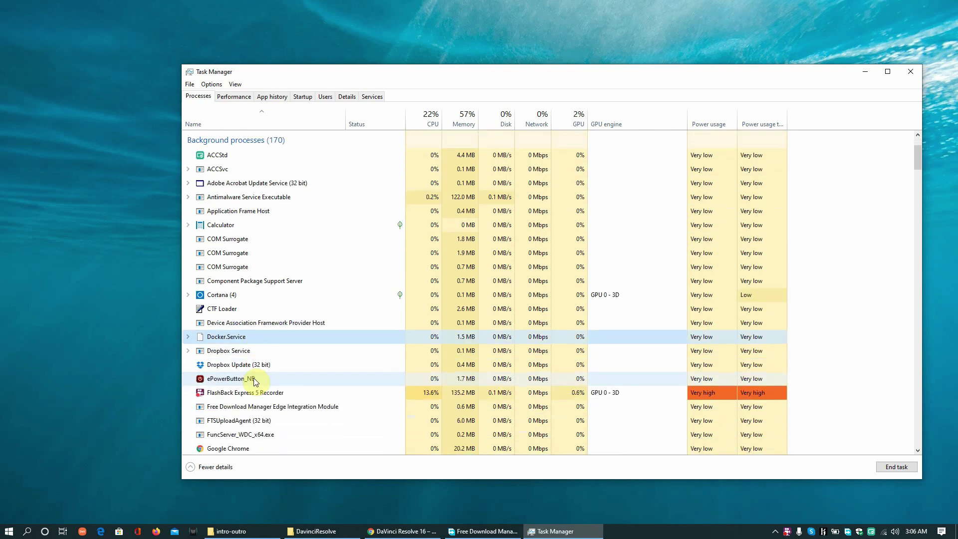
{"action": "left_click", "coordinate": [250, 393]}
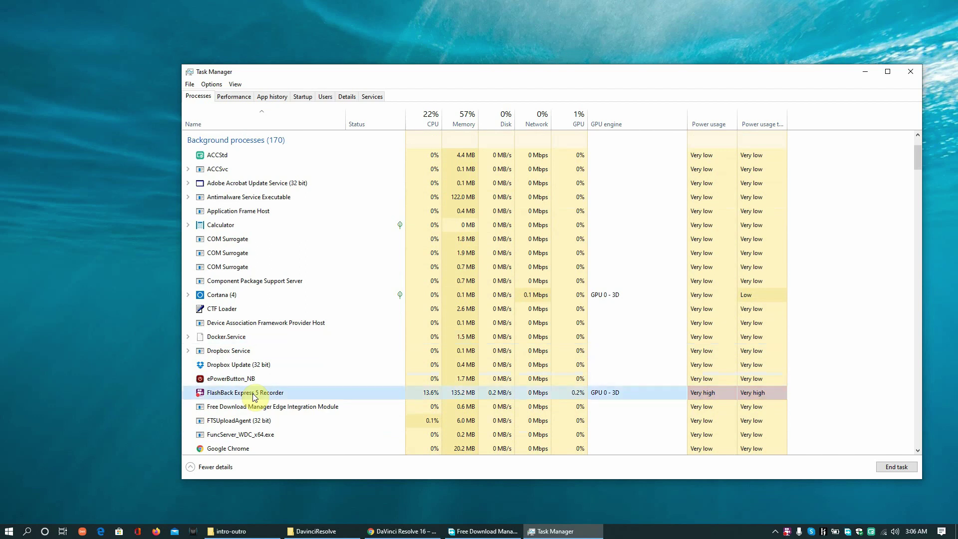
Step: Minimise Task Manager, launch Resolve by searching 'res', then open the screen recorder's menu
{"action": "left_click", "coordinate": [548, 532]}
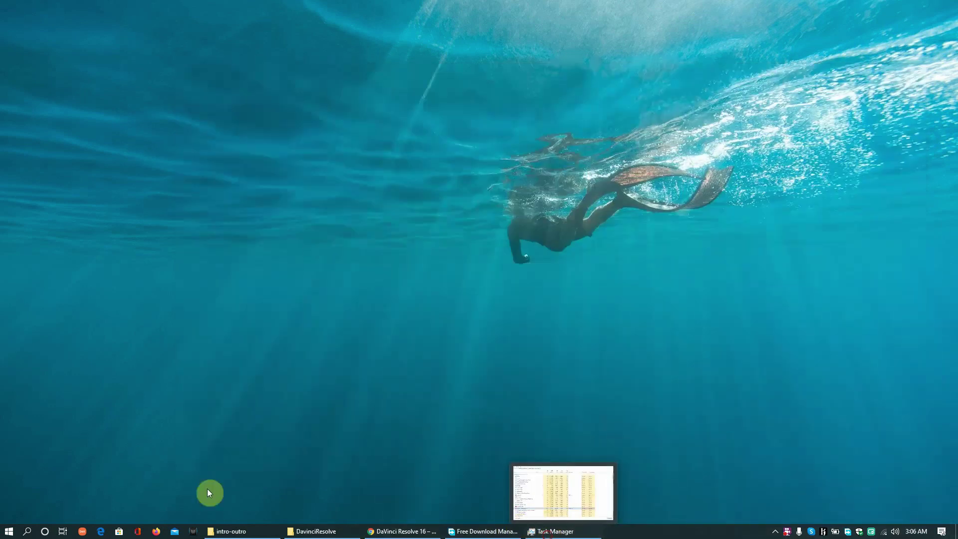
{"action": "left_click", "coordinate": [9, 531]}
{"action": "type", "text": "res"}
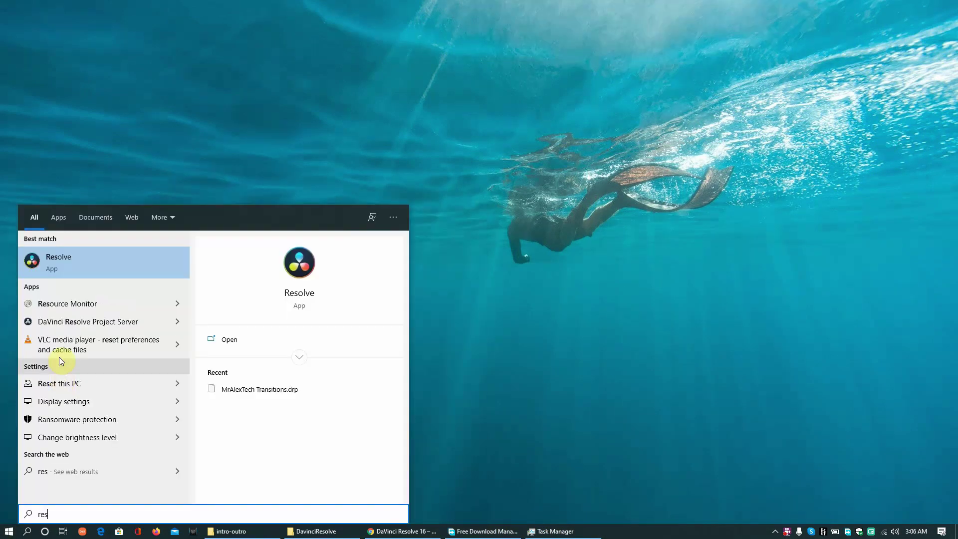
{"action": "left_click", "coordinate": [72, 266]}
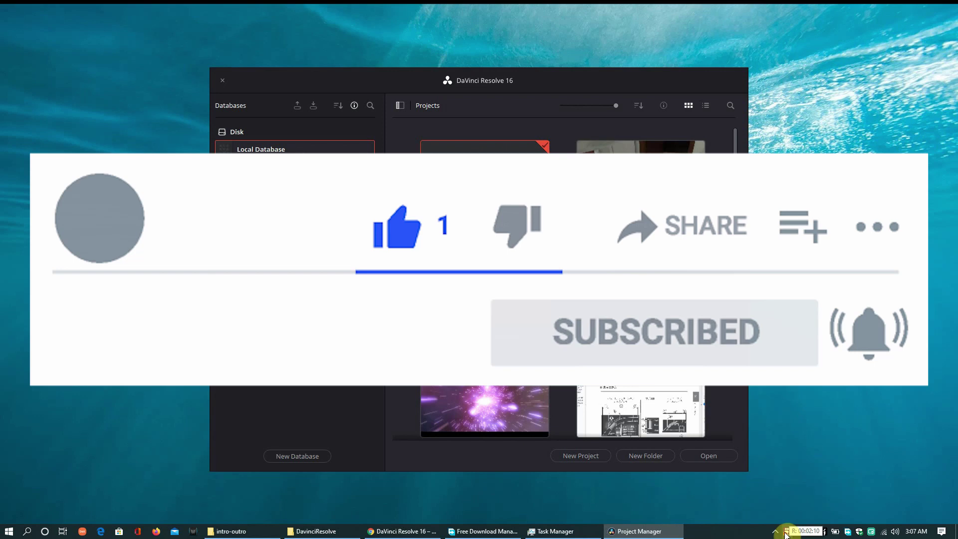
{"action": "right_click", "coordinate": [785, 532]}
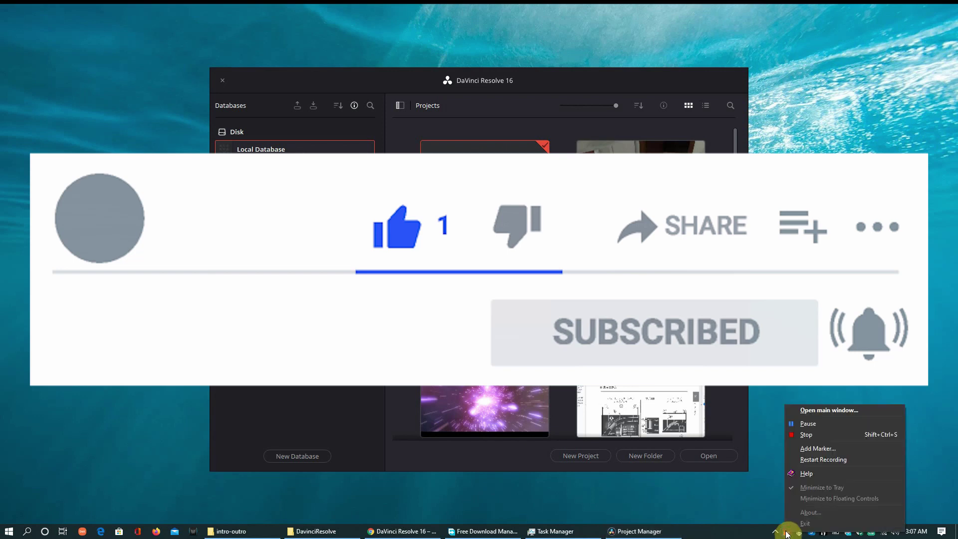